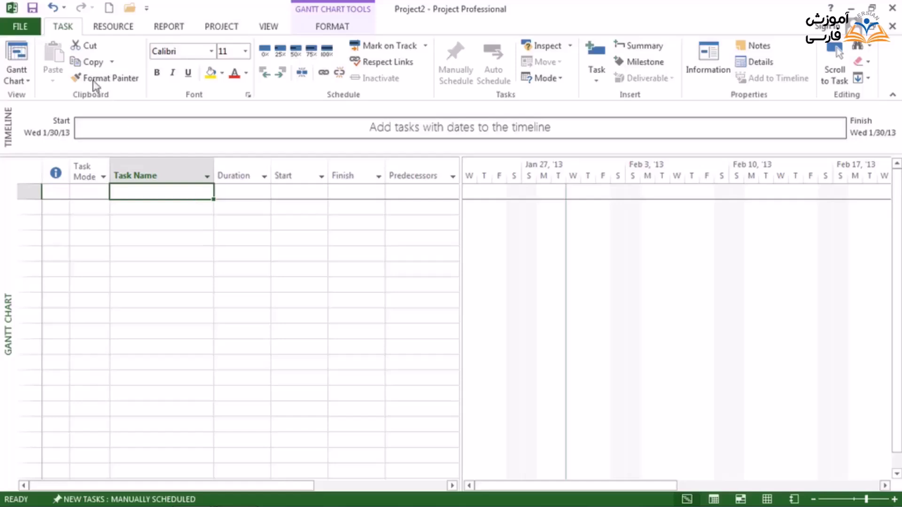
Create a project from the New Product Launch template found under the suggested template search Products.
left_click(22, 28)
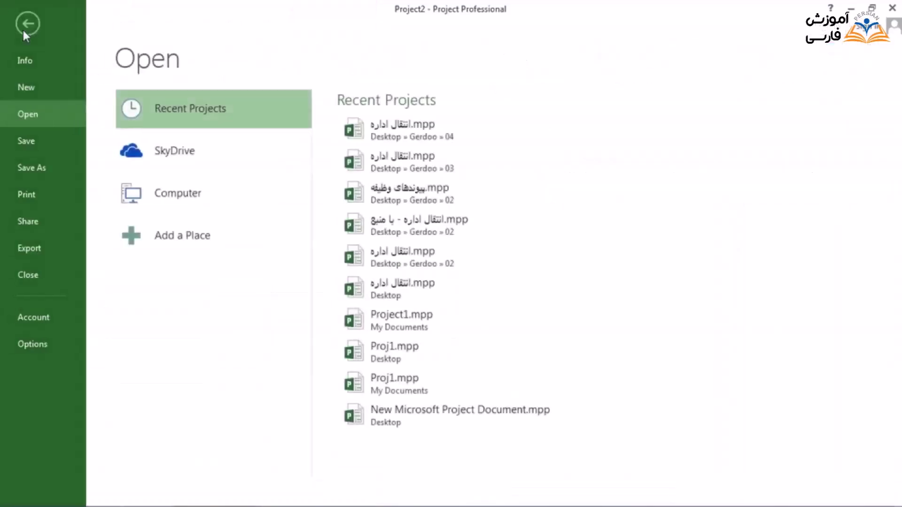
left_click(50, 86)
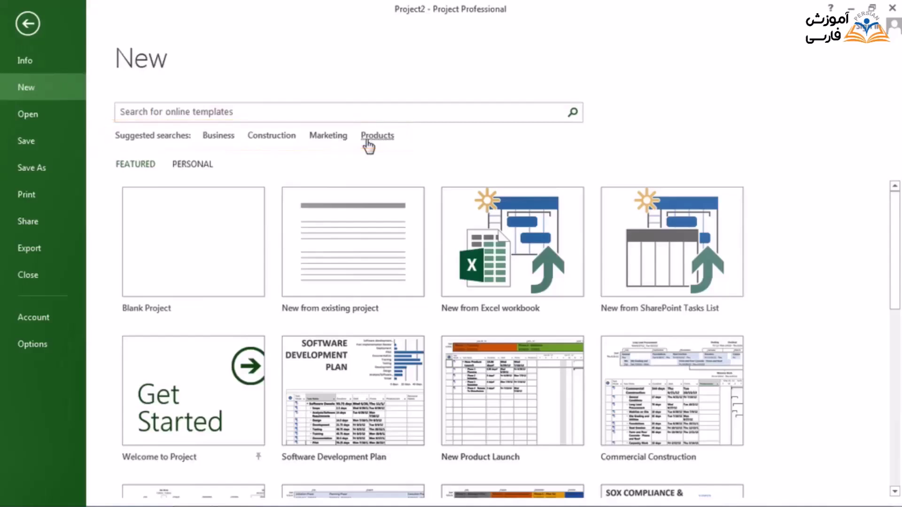
left_click(367, 140)
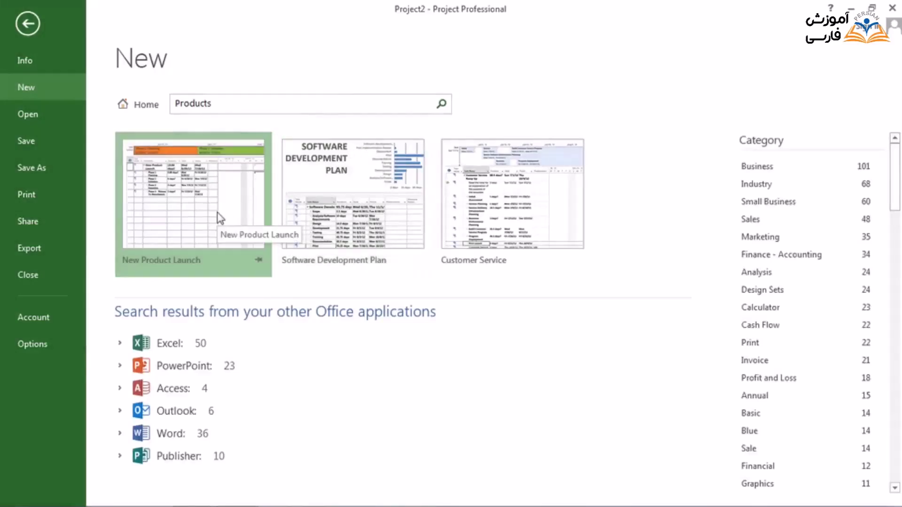
left_click(220, 217)
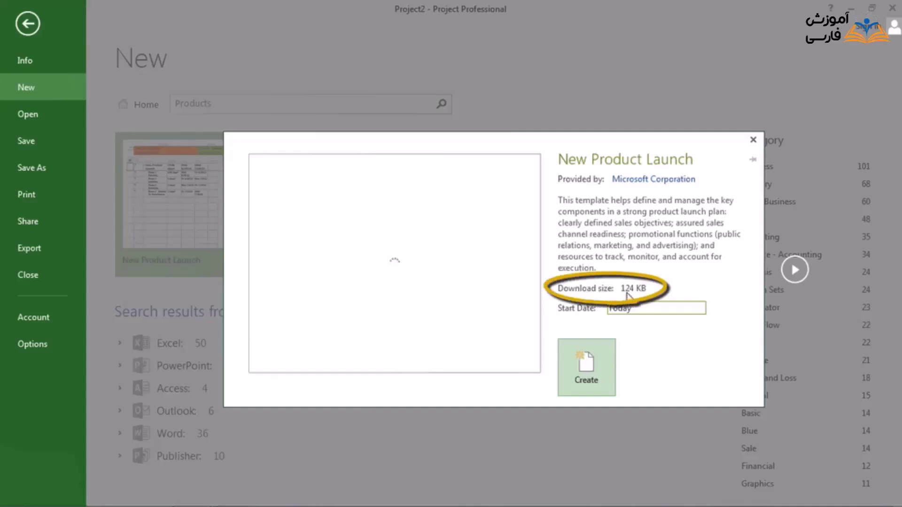
left_click(592, 359)
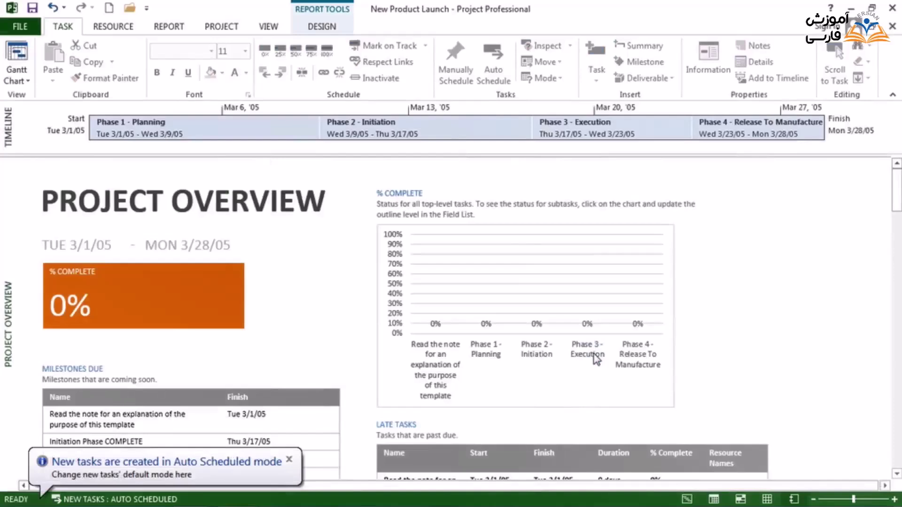
Switch the new project to the Gantt Chart view and look through its task list.
left_click(25, 56)
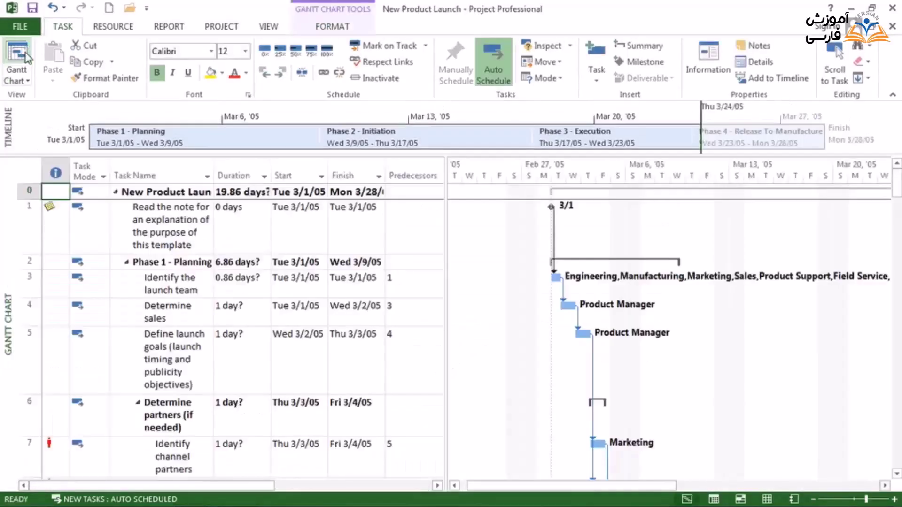
scroll(241, 314, "down", 3)
scroll(242, 314, "up", 3)
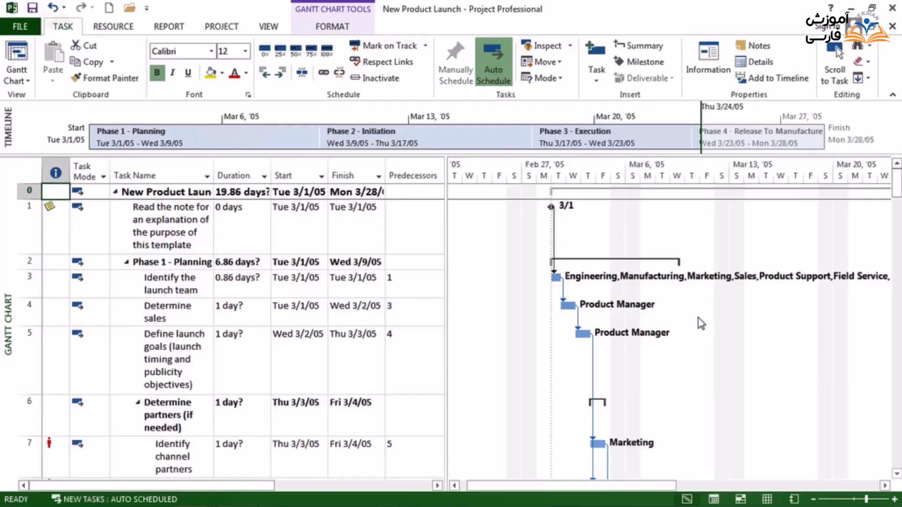
Save the project to the Desktop as New Product Launch in the Project file format.
key("ctrl+s")
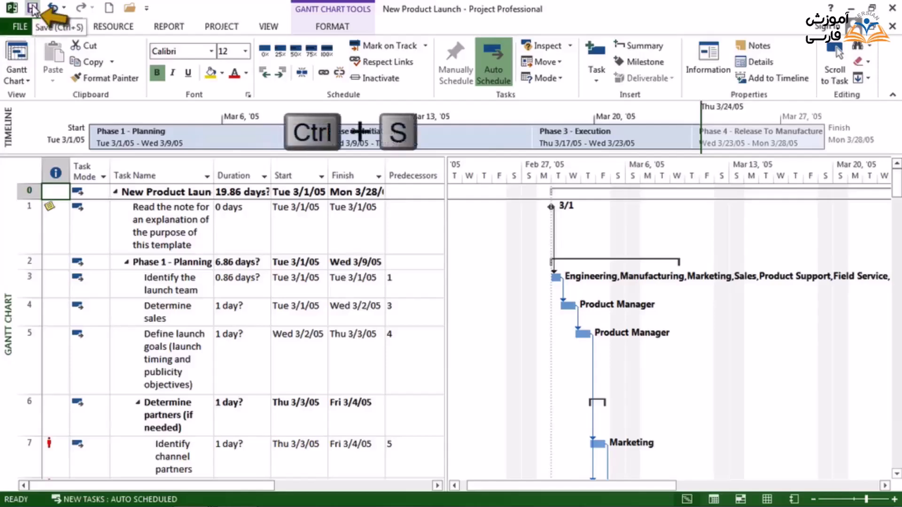
left_click(32, 8)
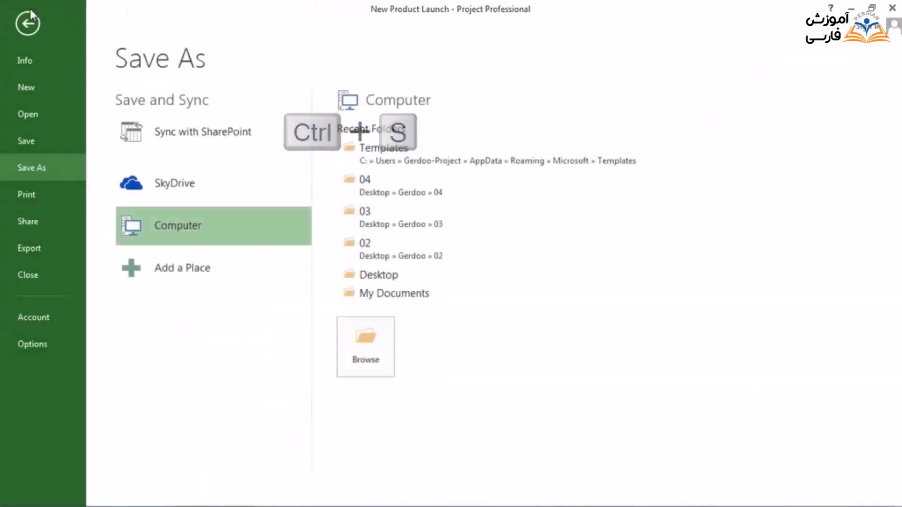
left_click(362, 345)
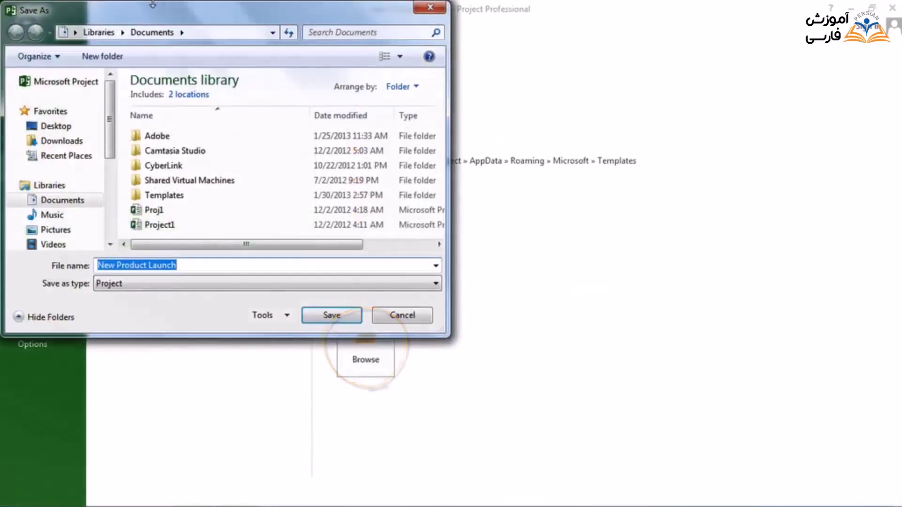
left_click_drag(153, 12, 346, 82)
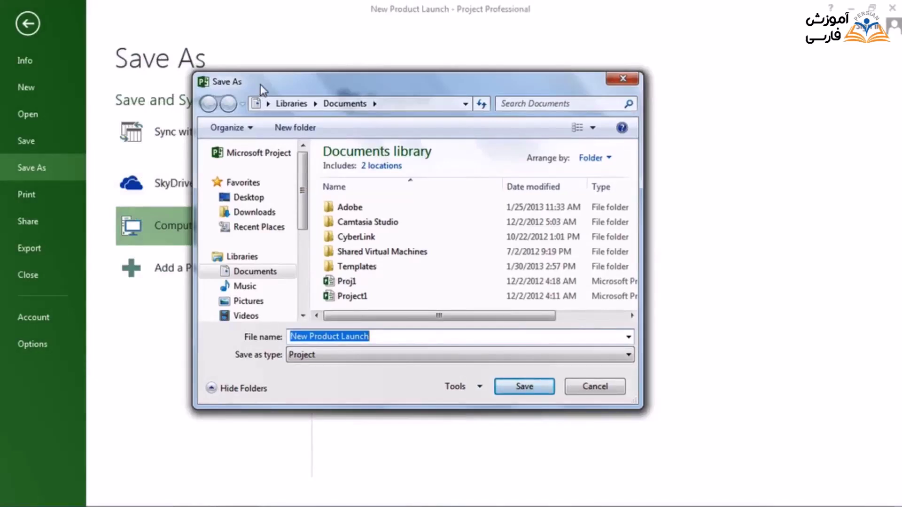
left_click(254, 202)
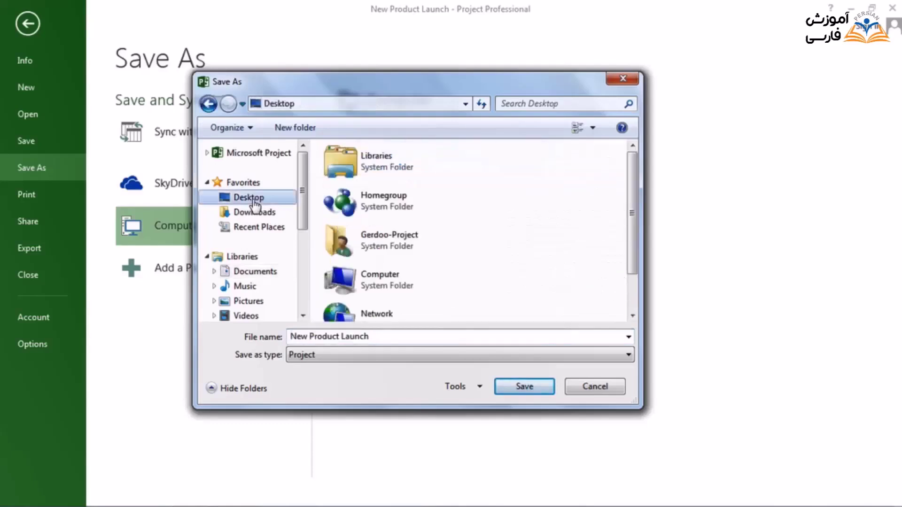
left_click(384, 337)
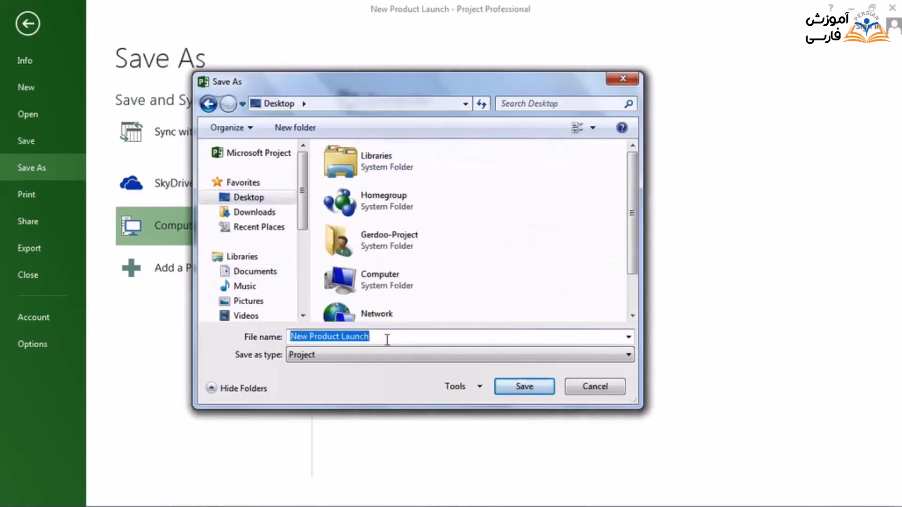
left_click(517, 393)
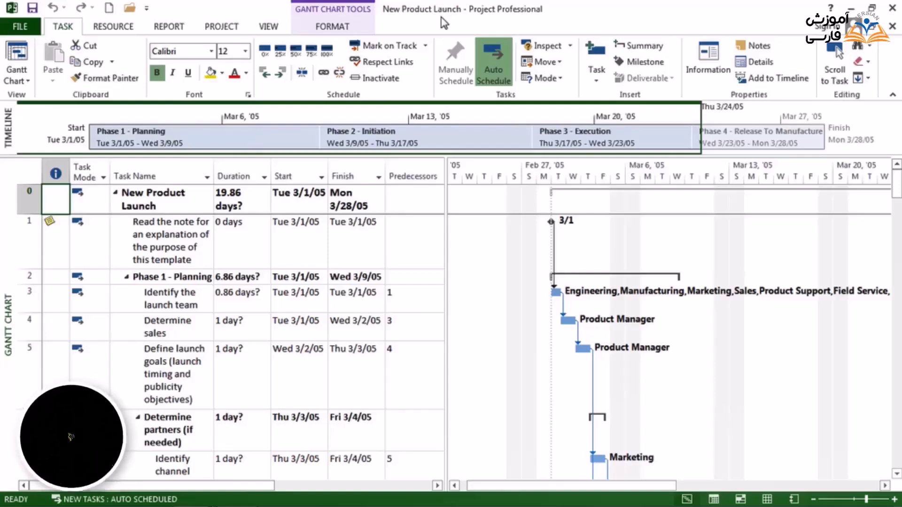
Search the online templates for "move plan", preview the Home move plan template, and return to the template start page.
left_click(30, 27)
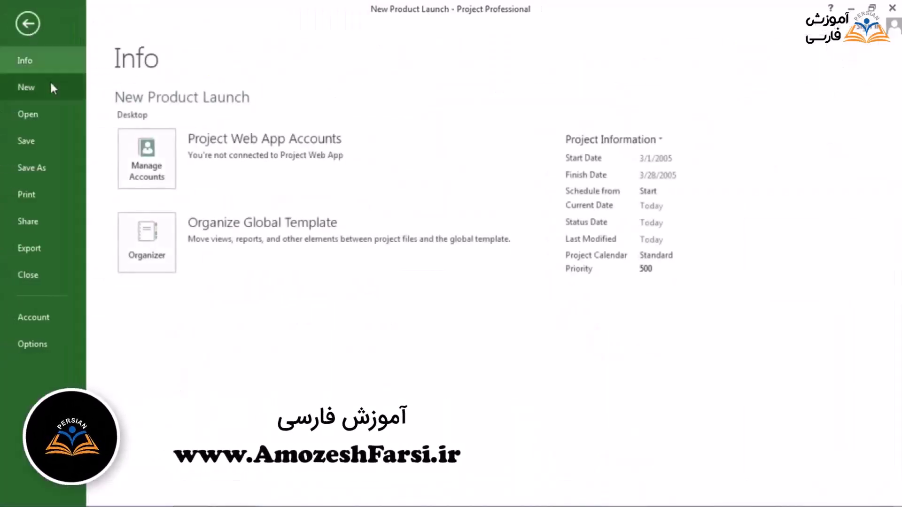
left_click(50, 85)
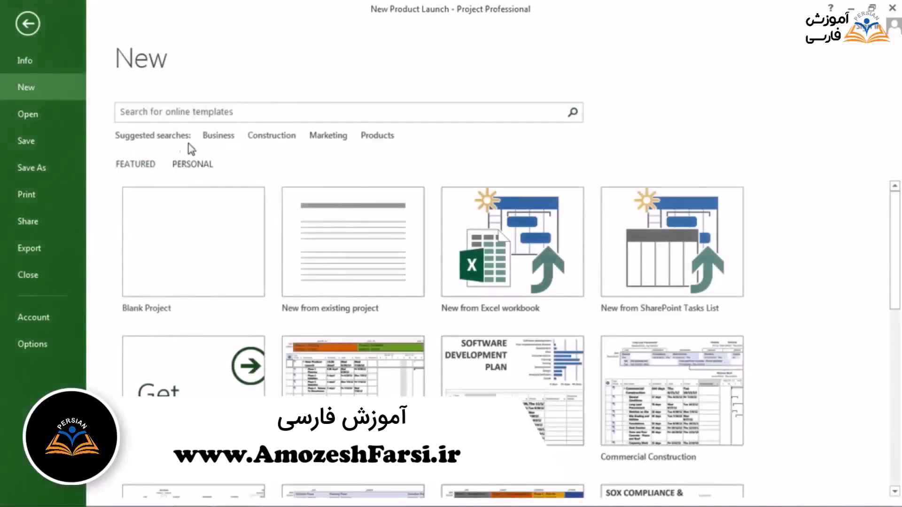
left_click(267, 114)
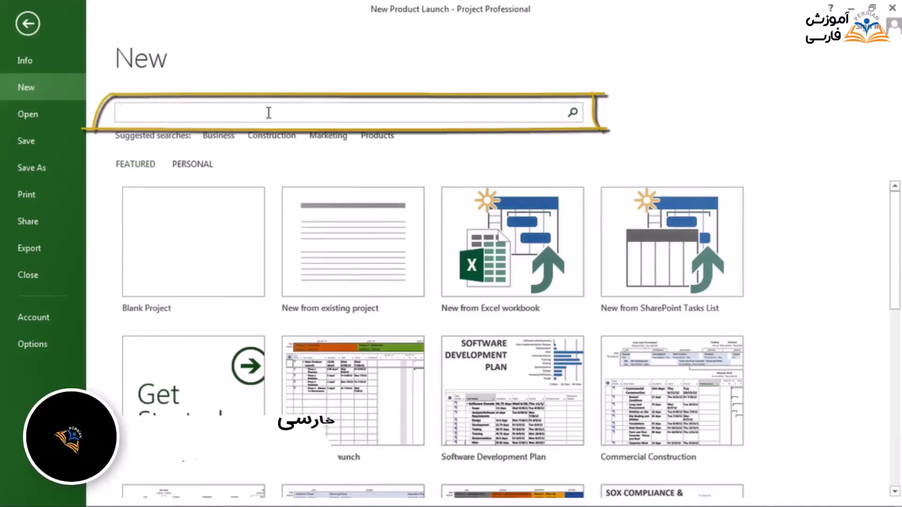
type("move plan")
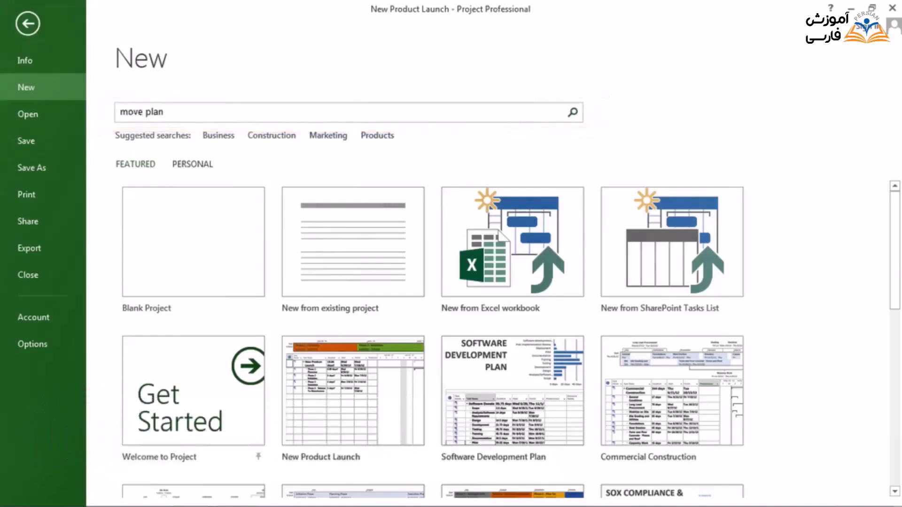
key("Return")
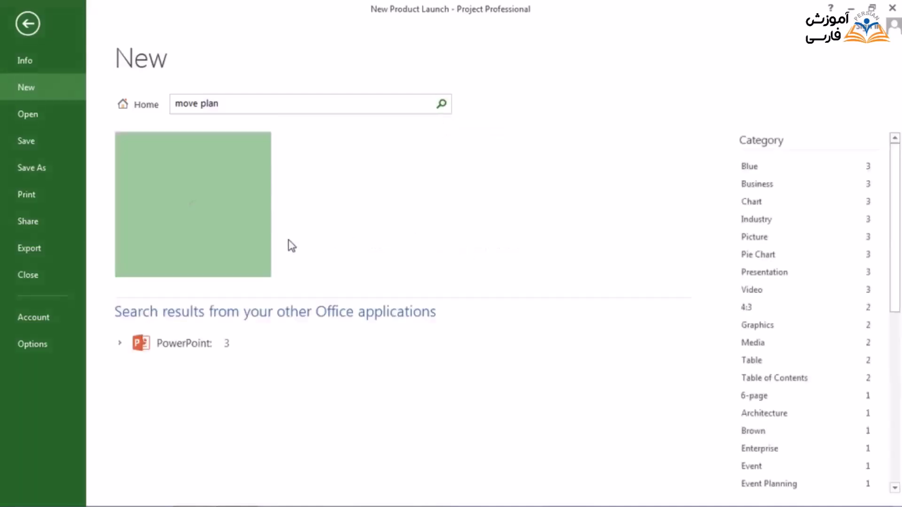
left_click(258, 238)
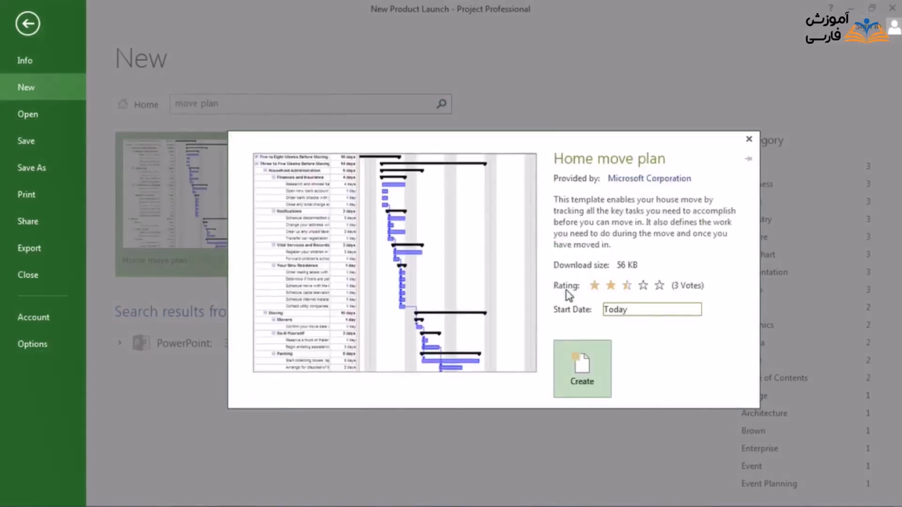
left_click(750, 140)
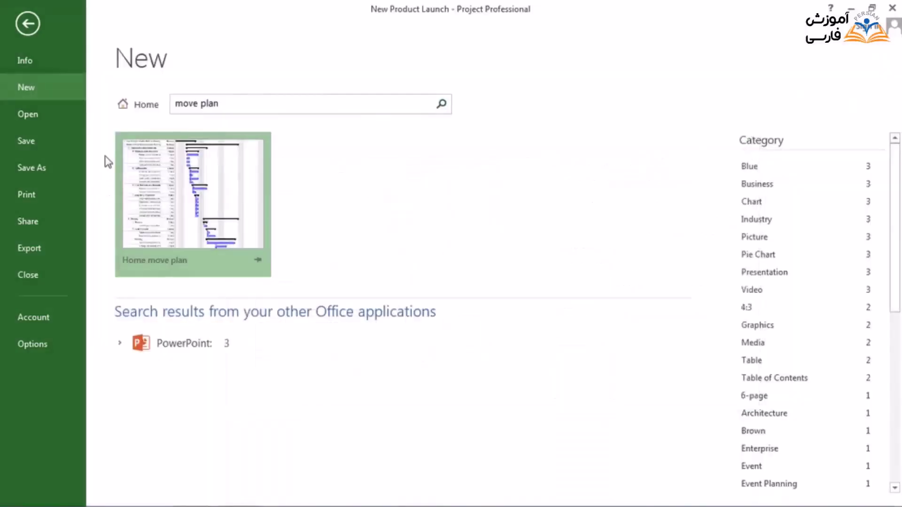
left_click(139, 106)
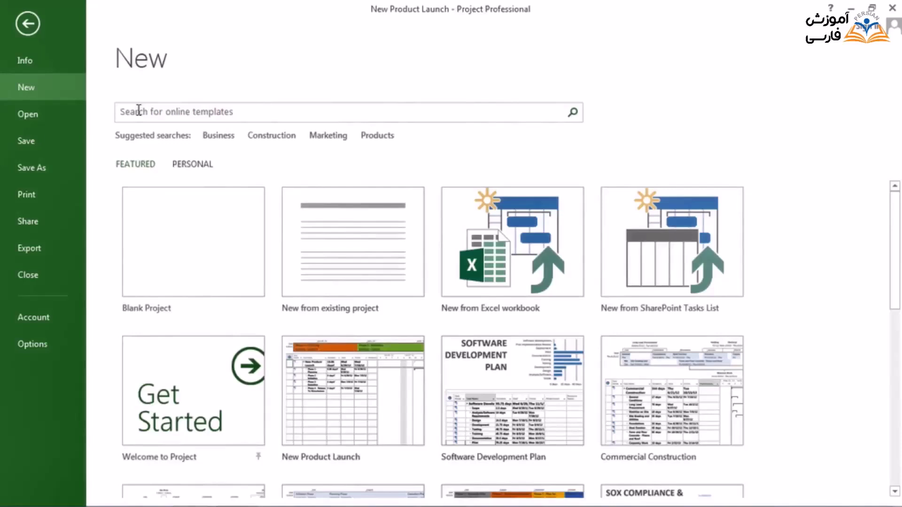
View the personal templates and check their default location in the program's save options, leaving without changes.
left_click(196, 173)
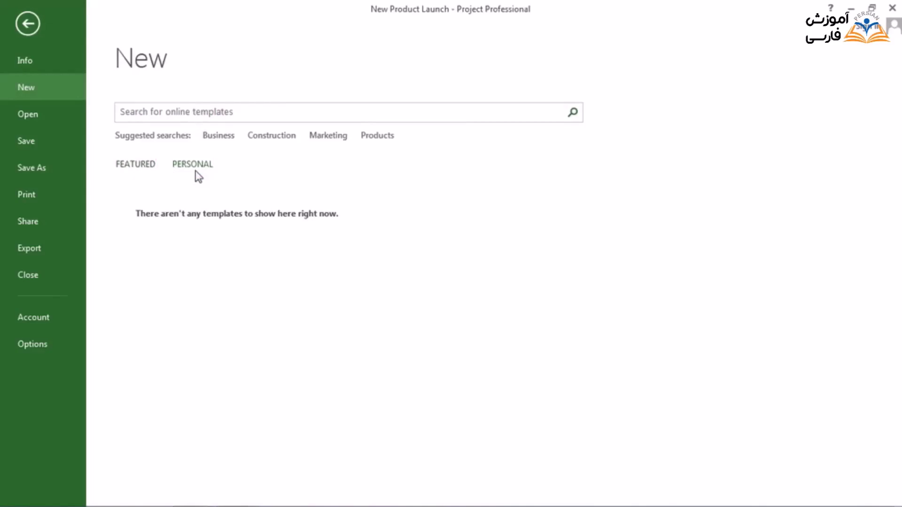
left_click(68, 348)
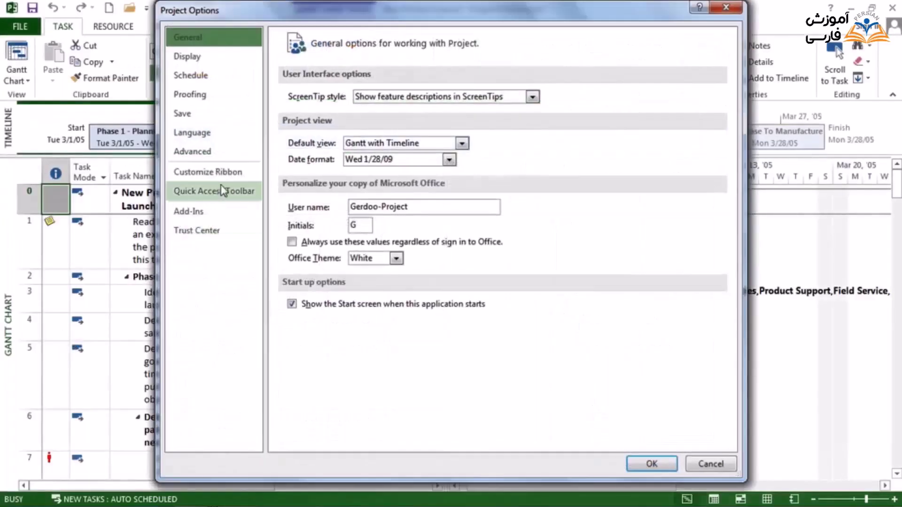
left_click(231, 115)
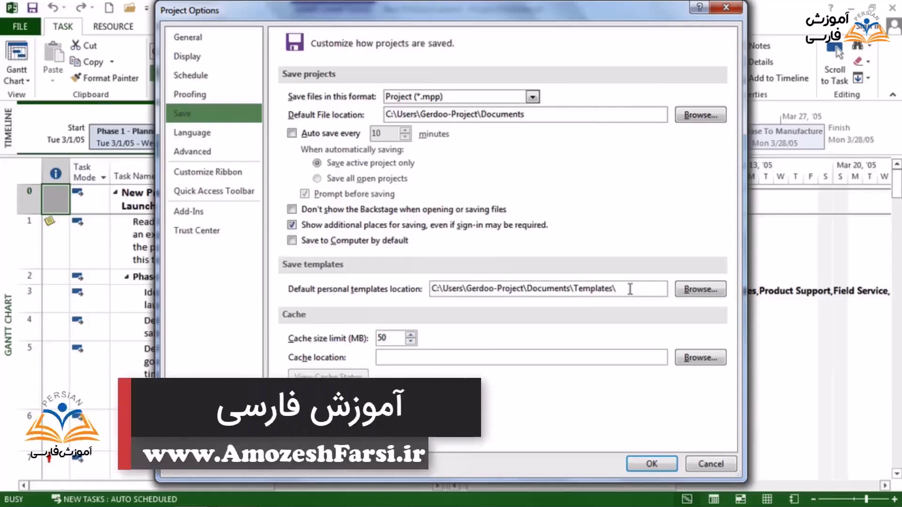
left_click(711, 465)
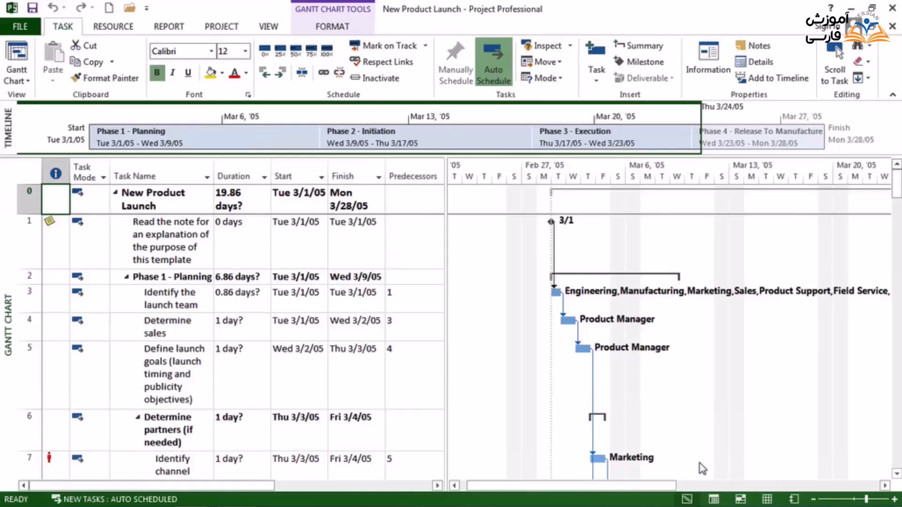
Start a new project from an Excel workbook and browse to the folder Desktop > Gerdoo > 01.
left_click(18, 31)
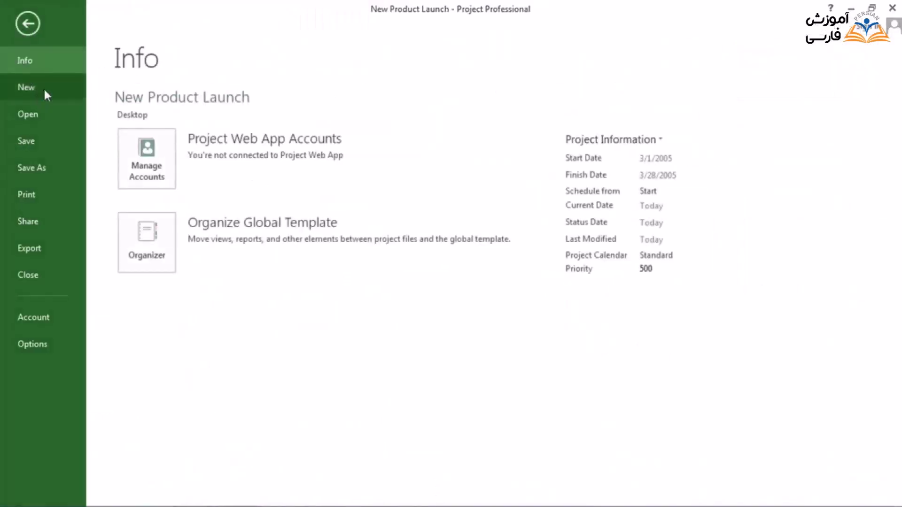
left_click(44, 87)
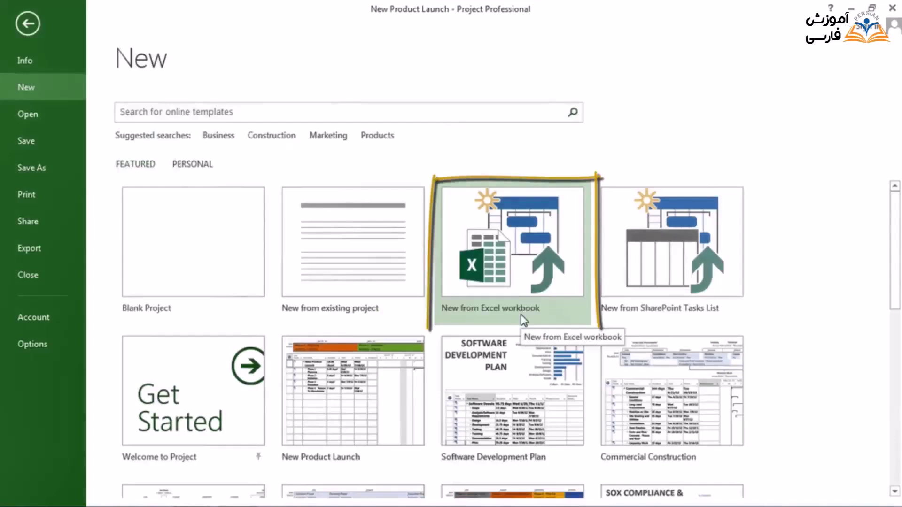
left_click(521, 282)
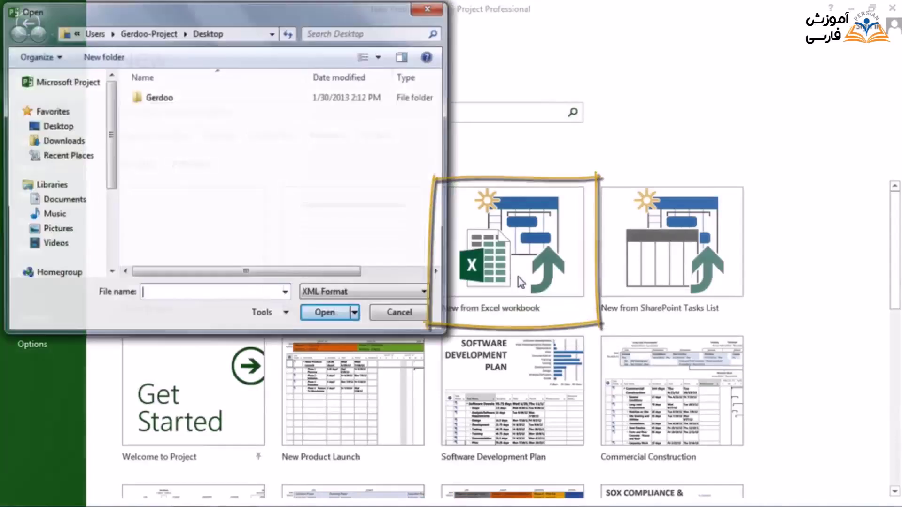
double_click(147, 98)
double_click(146, 98)
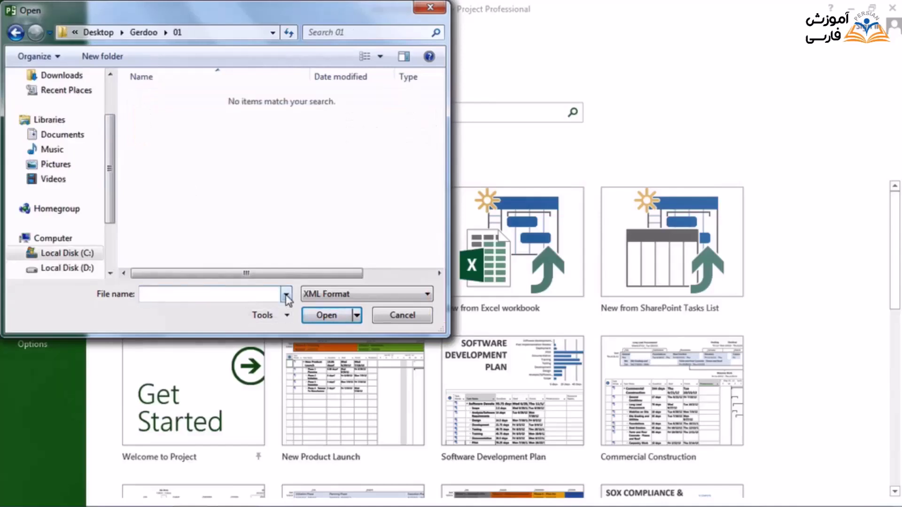
Show only Excel Workbook files, open the workbook "وظایف - اکسل", and advance the Import Wizard to the map choice.
left_click(358, 295)
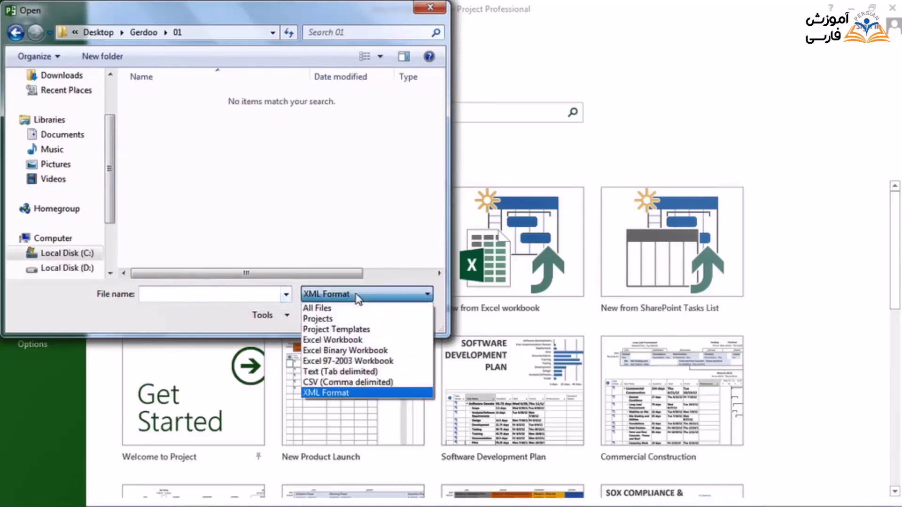
left_click(346, 342)
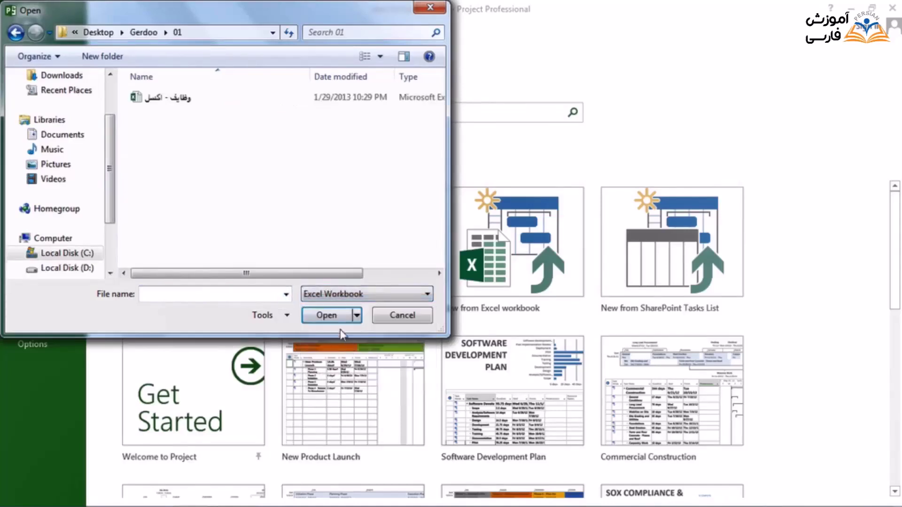
left_click(162, 101)
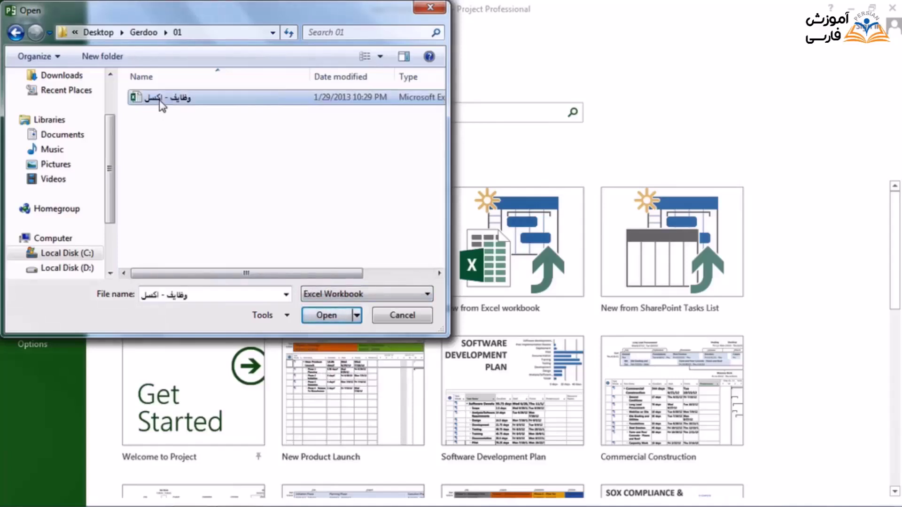
left_click(335, 316)
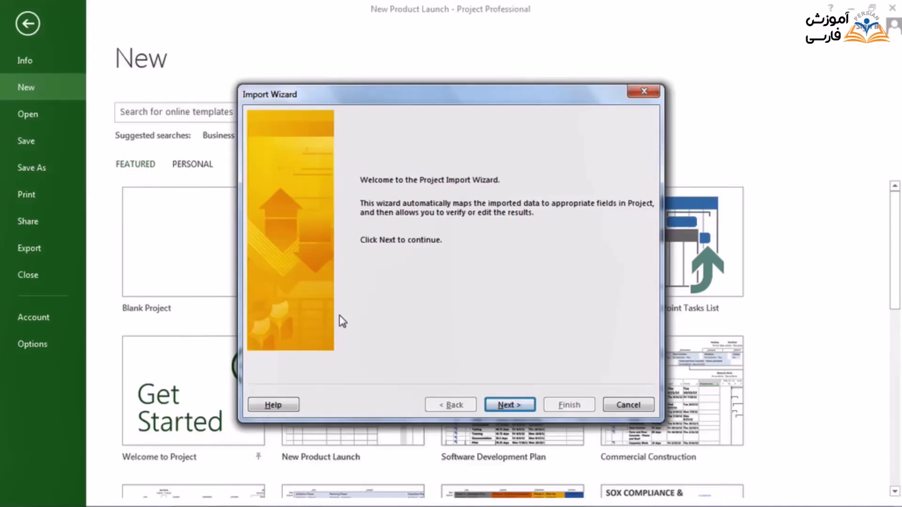
left_click(518, 404)
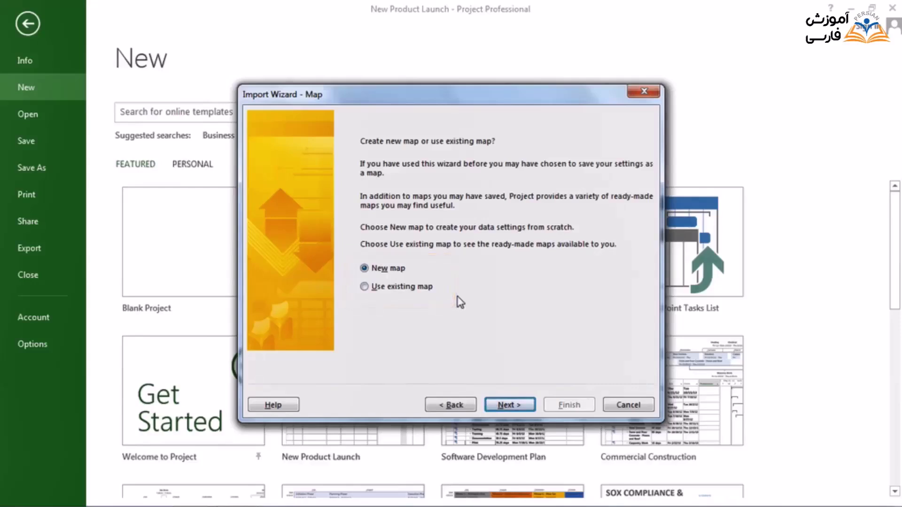
Set the Import Wizard to use a new map, import as a new project, and bring in Tasks data with headers.
left_click(496, 405)
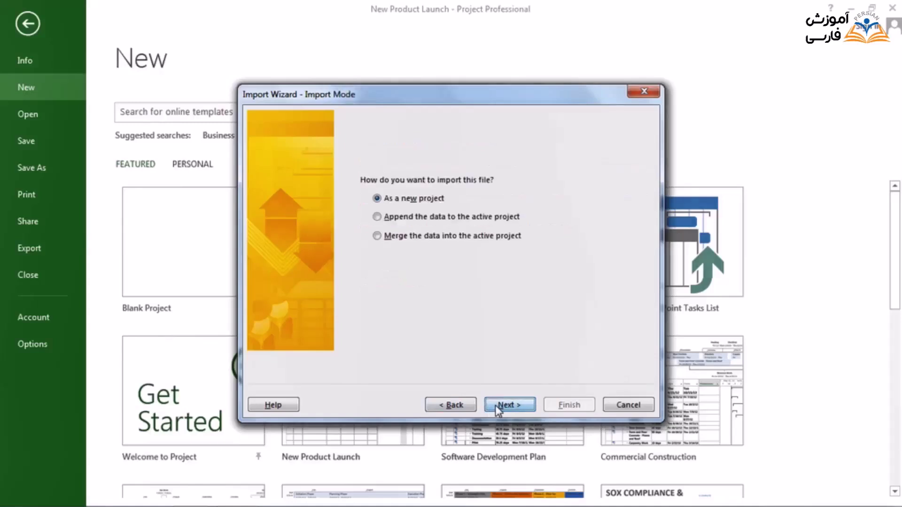
left_click(521, 405)
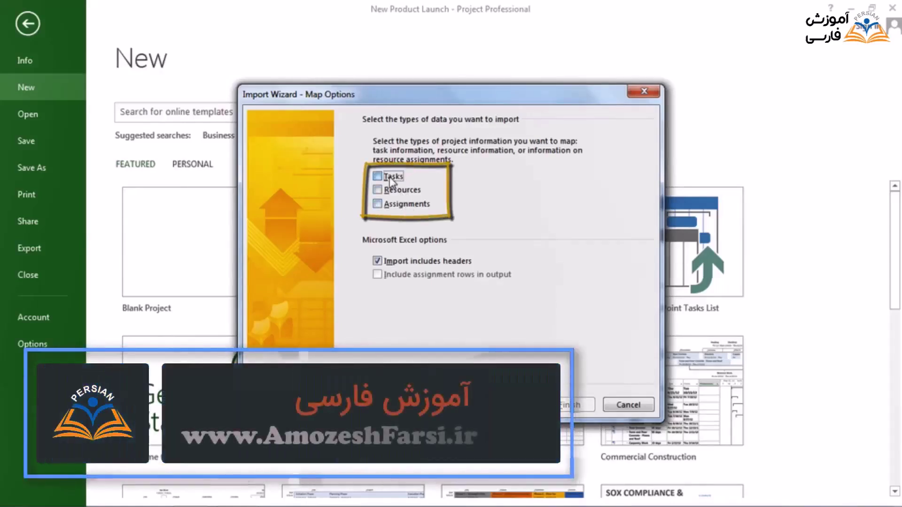
left_click(390, 181)
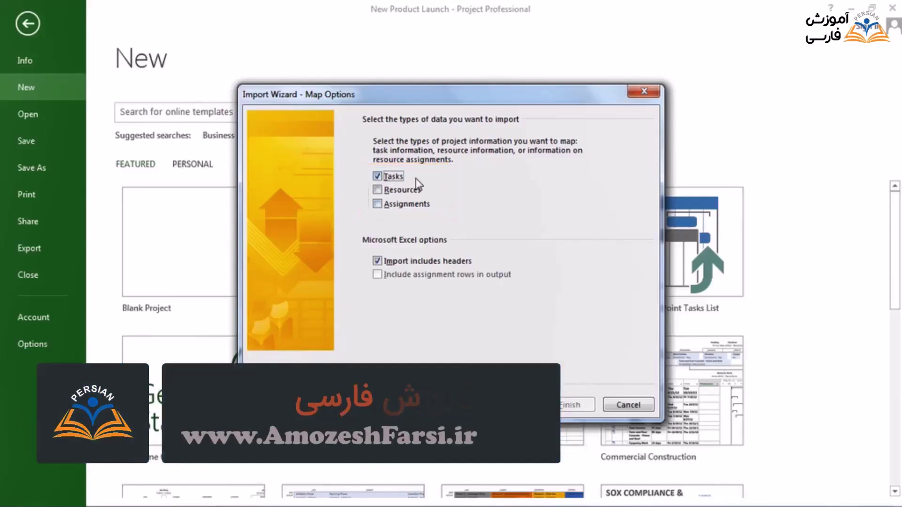
left_click(524, 405)
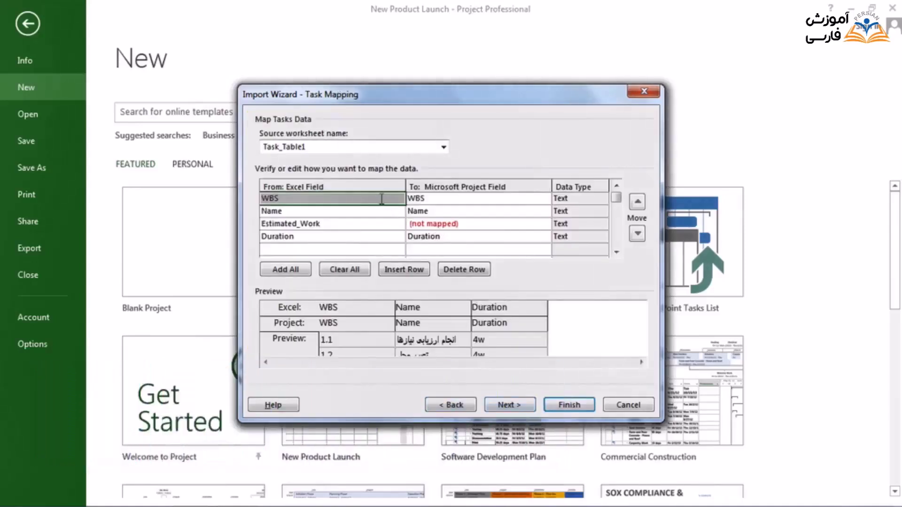
Map the Excel field Estimated_Work to the Project field Work and finish the import.
left_click(352, 201)
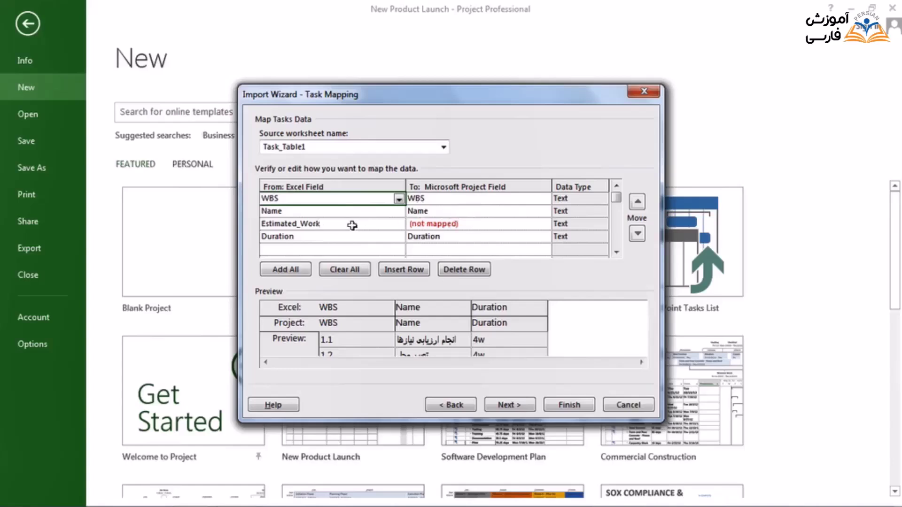
left_click(521, 226)
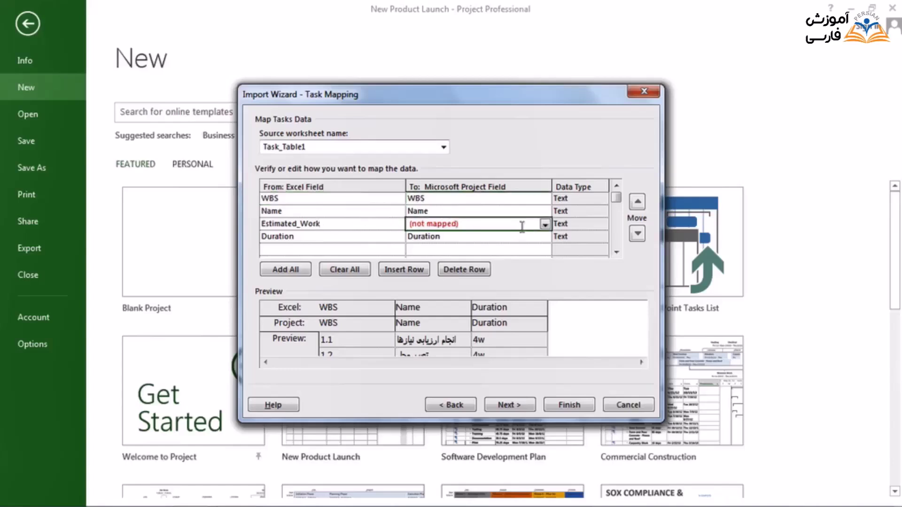
left_click(546, 225)
left_click_drag(545, 22, 546, 314)
left_click(509, 293)
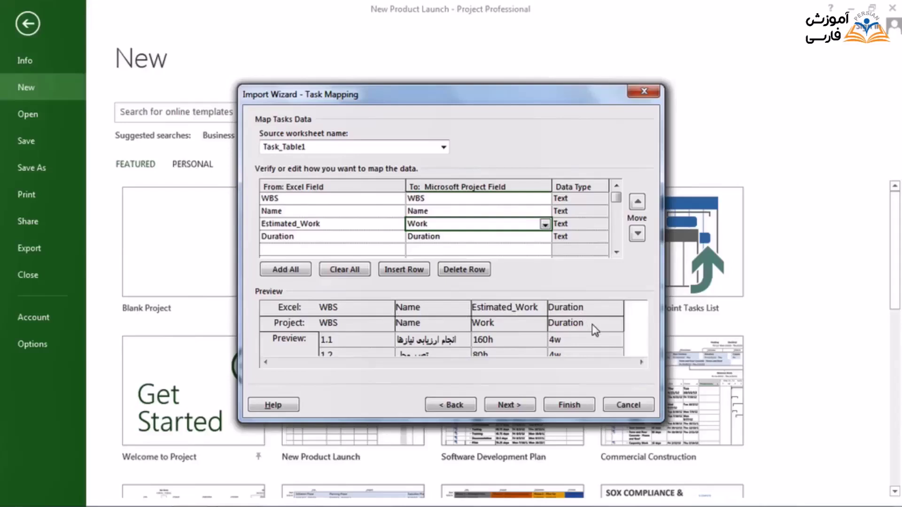
left_click(527, 407)
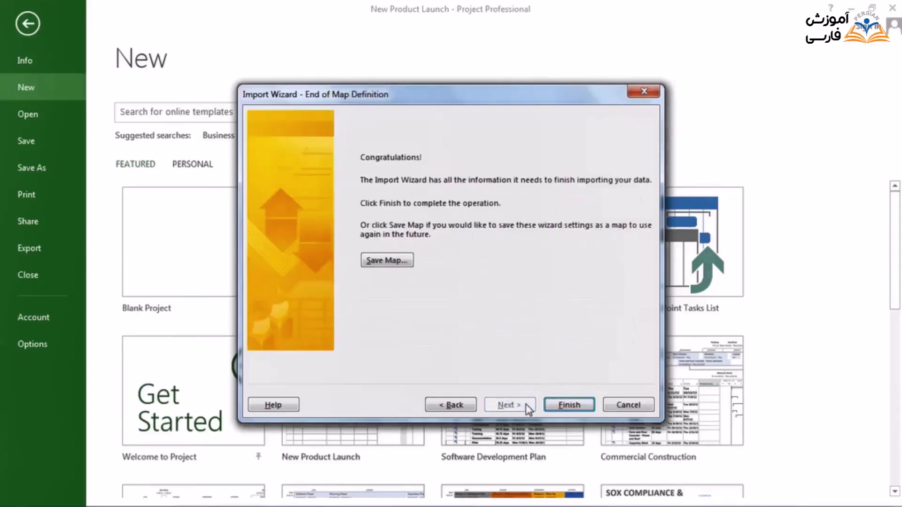
left_click(563, 408)
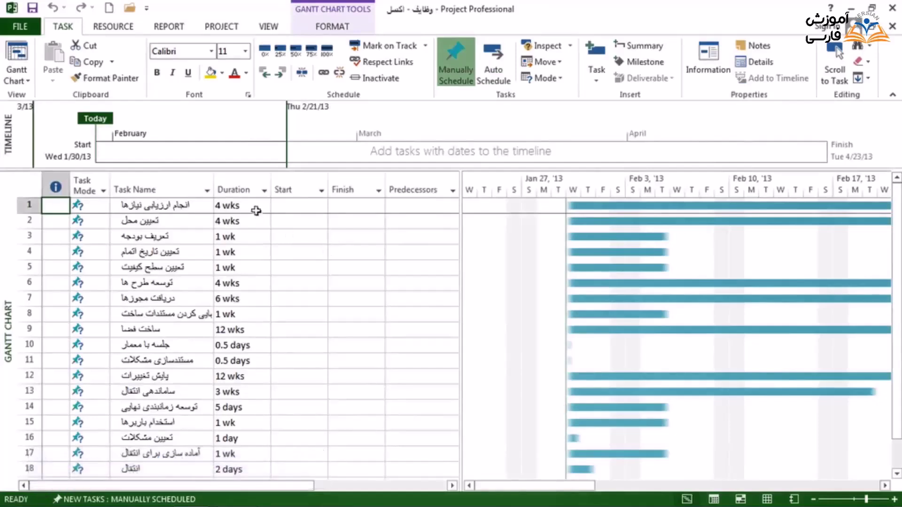
Look through the imported tasks and save the project to the Desktop as "وظایف - اکسل".
scroll(291, 274, "down", 2)
scroll(289, 270, "up", 2)
left_click(32, 8)
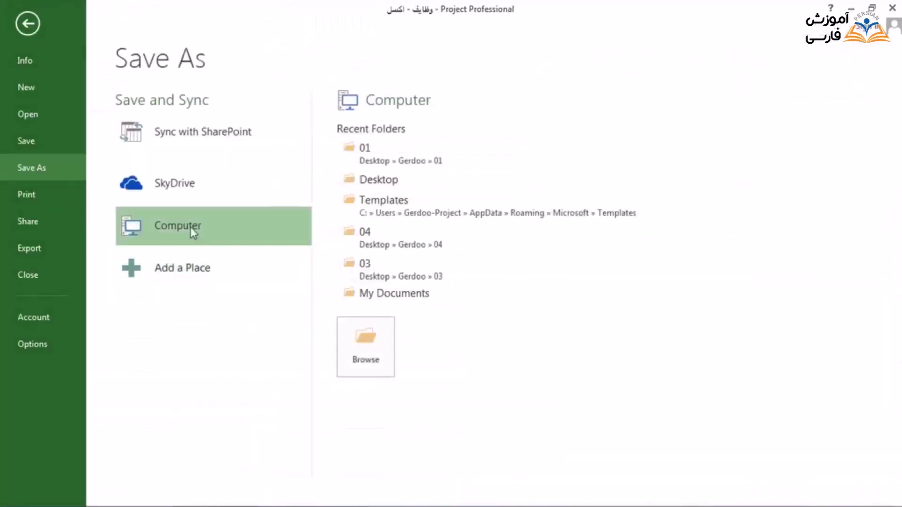
left_click(366, 354)
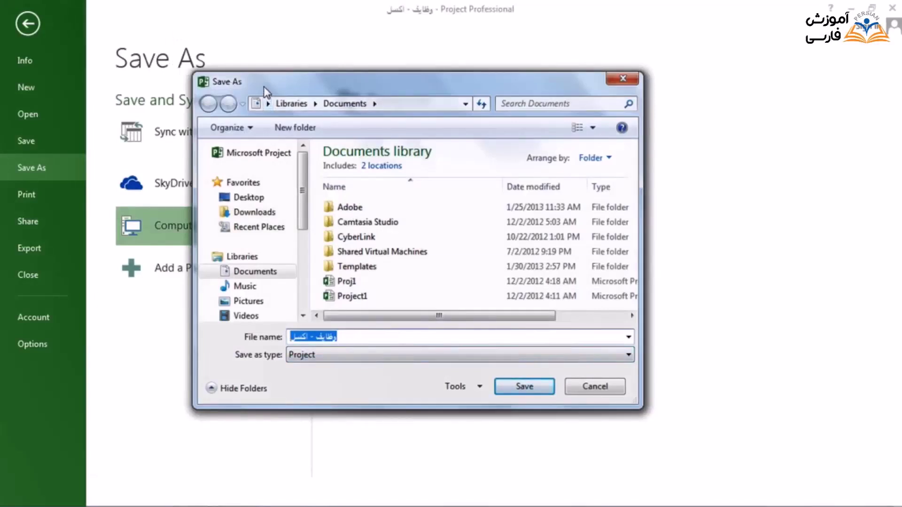
left_click(242, 202)
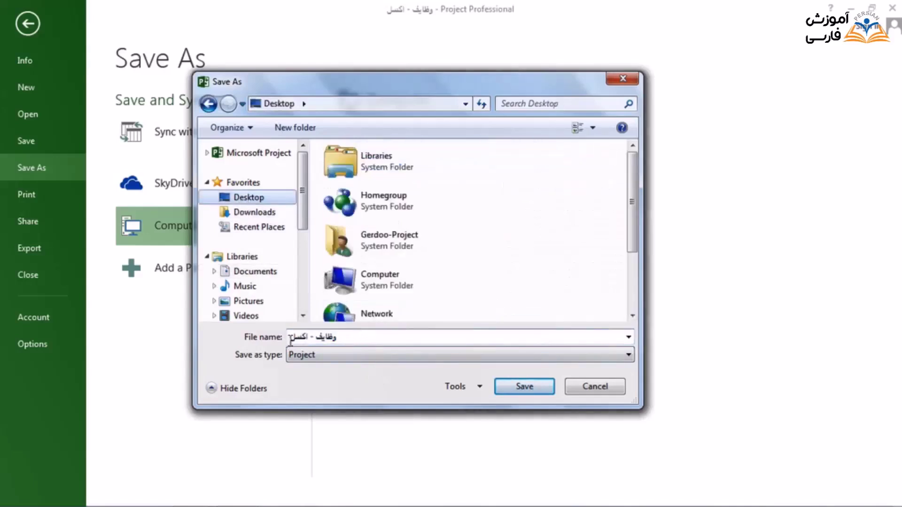
left_click(544, 397)
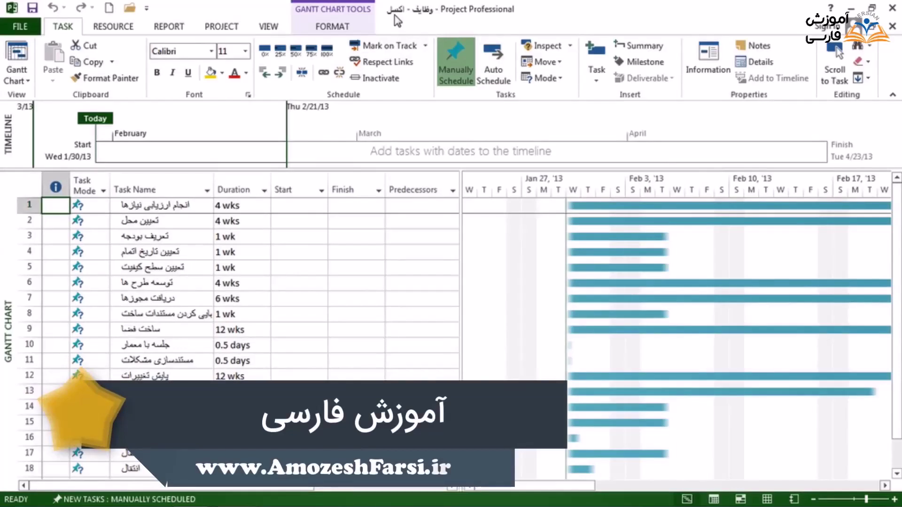
Create a new blank project.
left_click(20, 27)
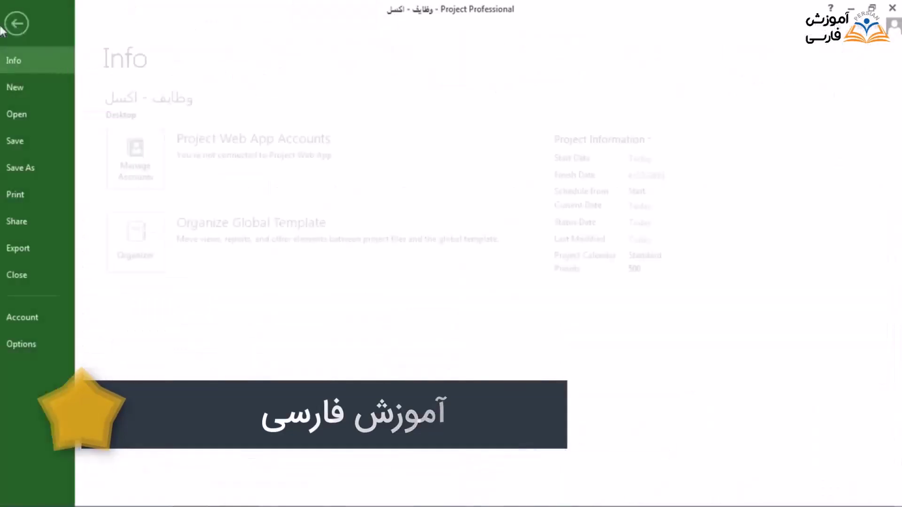
left_click(57, 88)
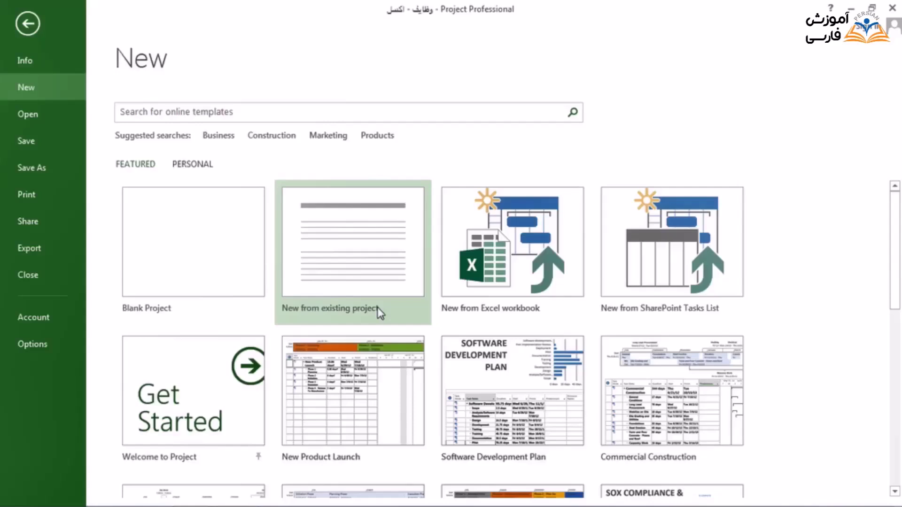
left_click(245, 271)
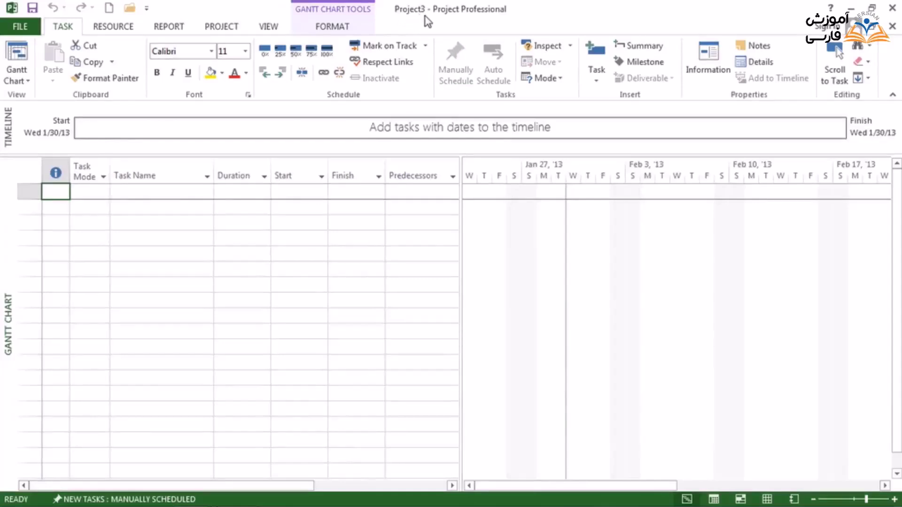
Check the suggested file name and folder for saving the blank project, leaving without saving.
left_click(33, 8)
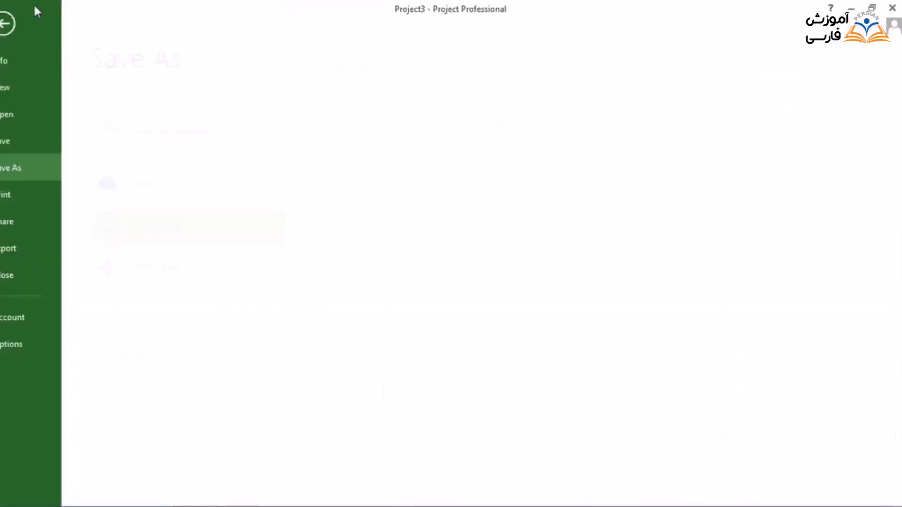
left_click(376, 373)
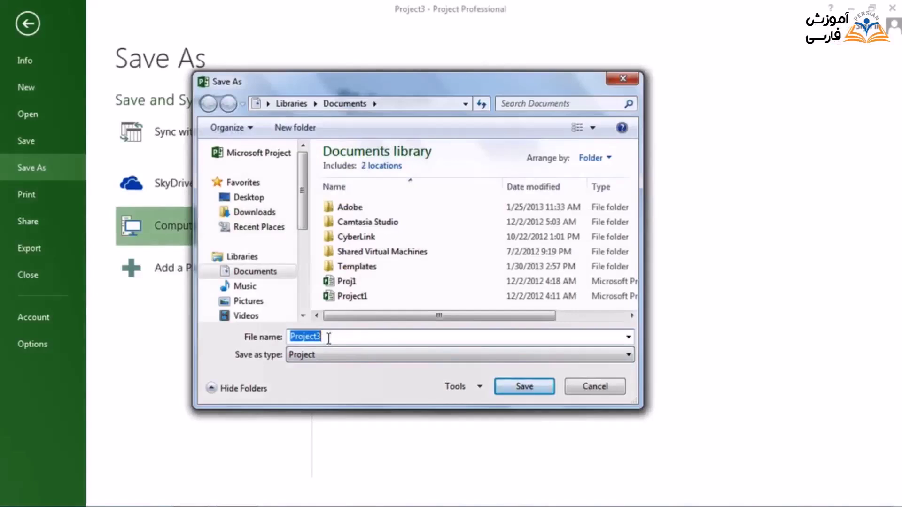
key("Escape")
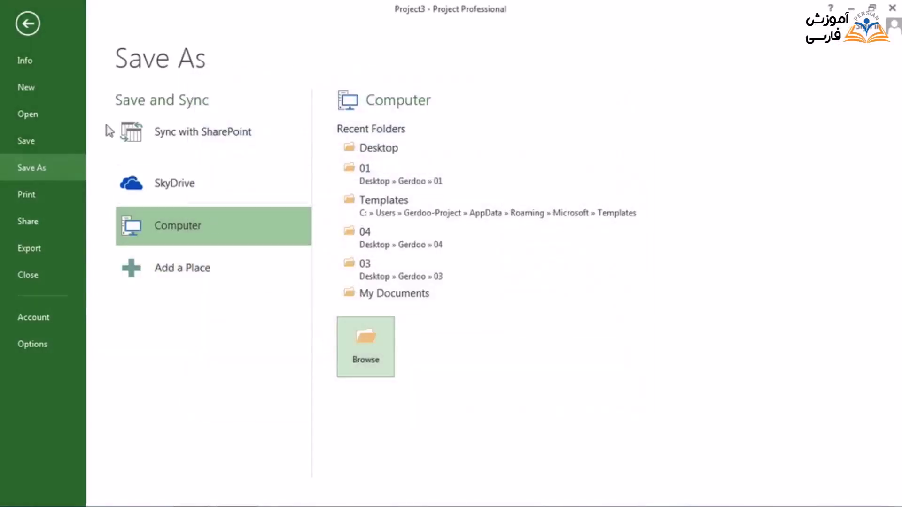
Start a new project from a SharePoint Tasks List.
left_click(62, 85)
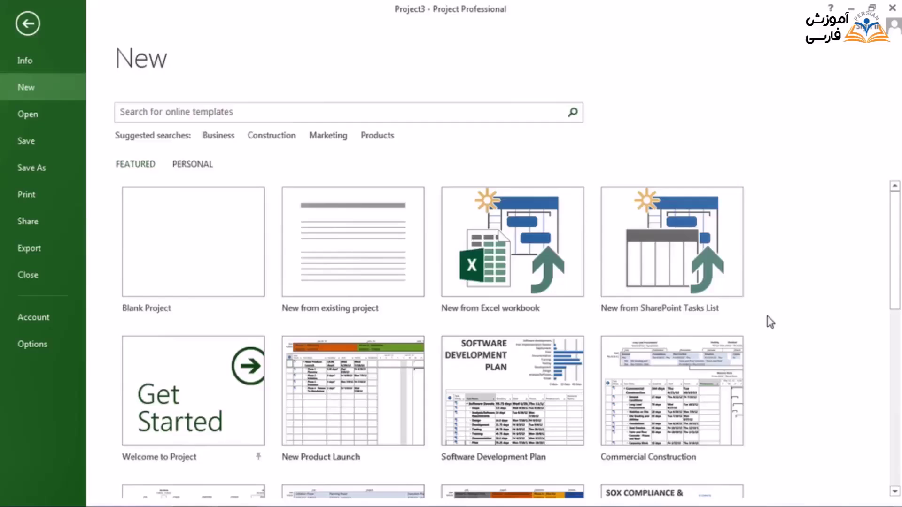
left_click(725, 288)
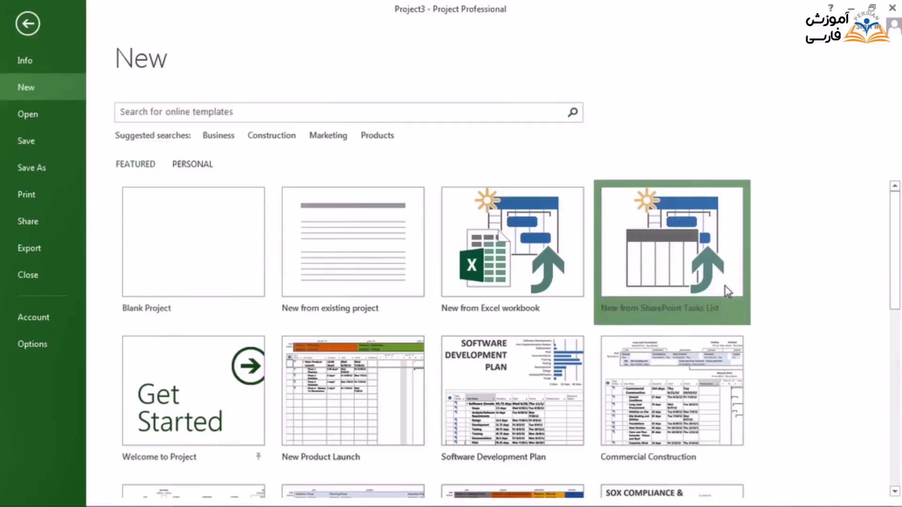